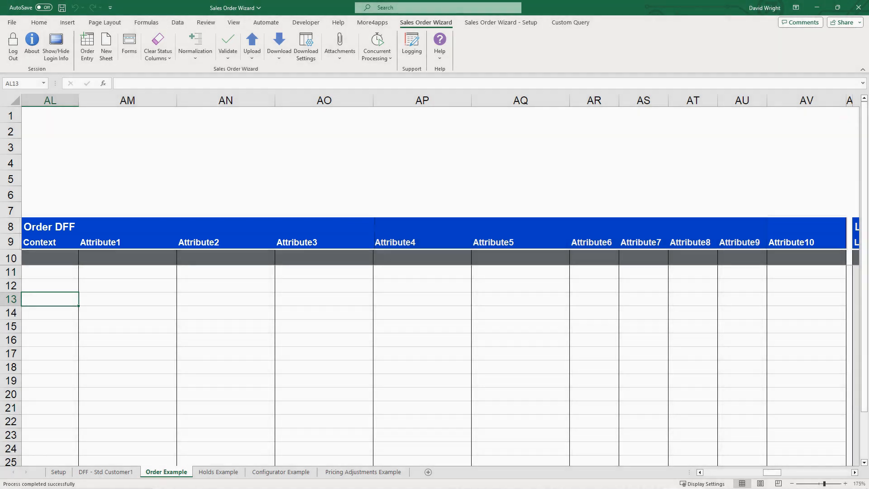
Delete the Attribute4 through Attribute9 columns (AP:AU) from the Order DFF section.
{"action": "left_click_drag", "start_coordinate": [743, 101], "coordinate": [444, 100]}
{"action": "right_click", "coordinate": [443, 100]}
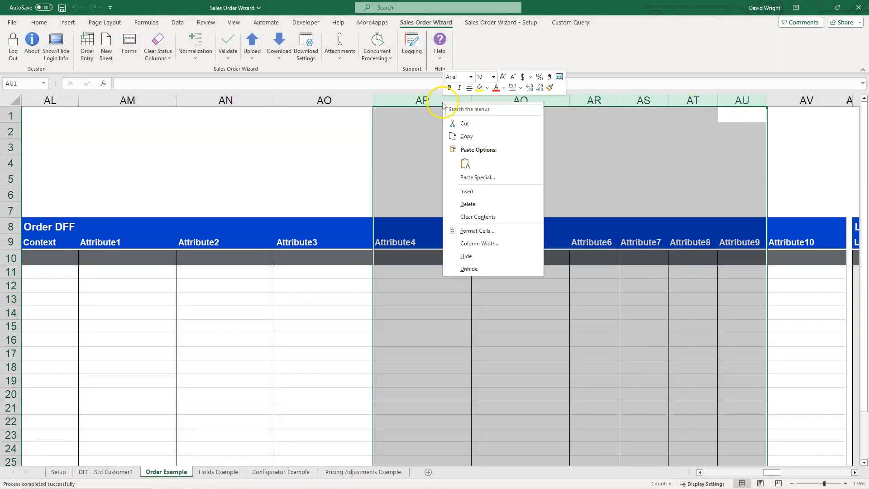
{"action": "left_click", "coordinate": [479, 204]}
Through the Order DFF form for row 12, enter Classification Number 54654, Reconfirmation Date 11/11/2023 and Customer Item Type 4.
{"action": "double_click", "coordinate": [337, 288]}
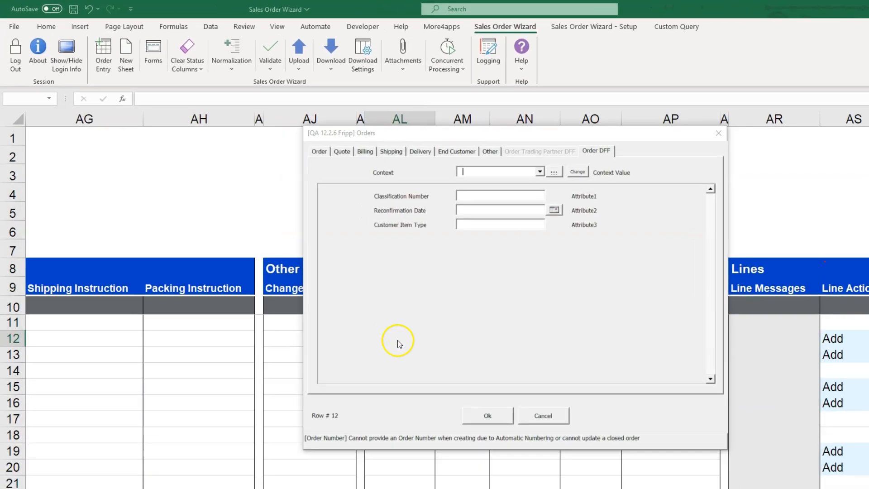
{"action": "left_click", "coordinate": [562, 211]}
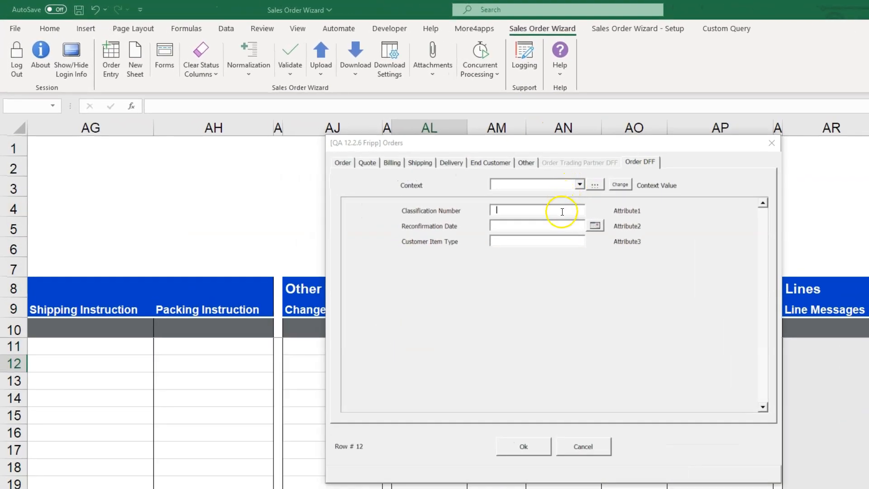
{"action": "left_click", "coordinate": [555, 225]}
{"action": "left_click", "coordinate": [594, 225]}
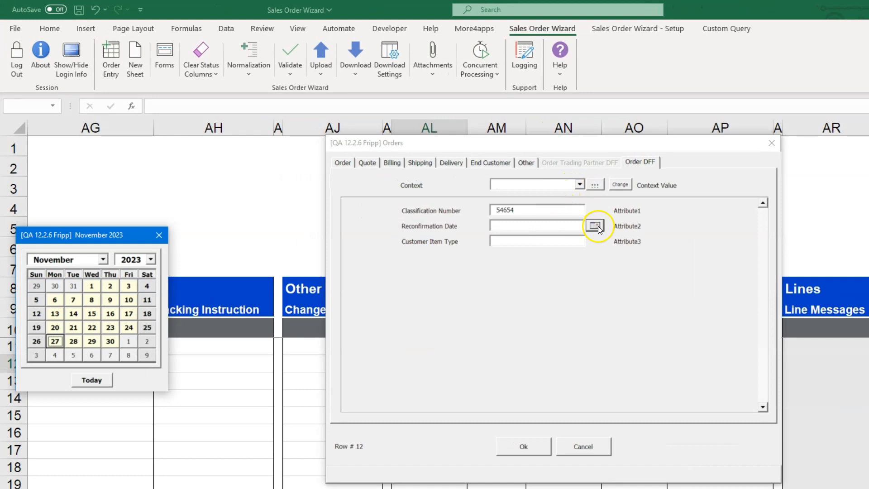
{"action": "left_click", "coordinate": [147, 299]}
{"action": "left_click", "coordinate": [511, 241]}
{"action": "type", "text": "4"}
{"action": "left_click", "coordinate": [523, 446]}
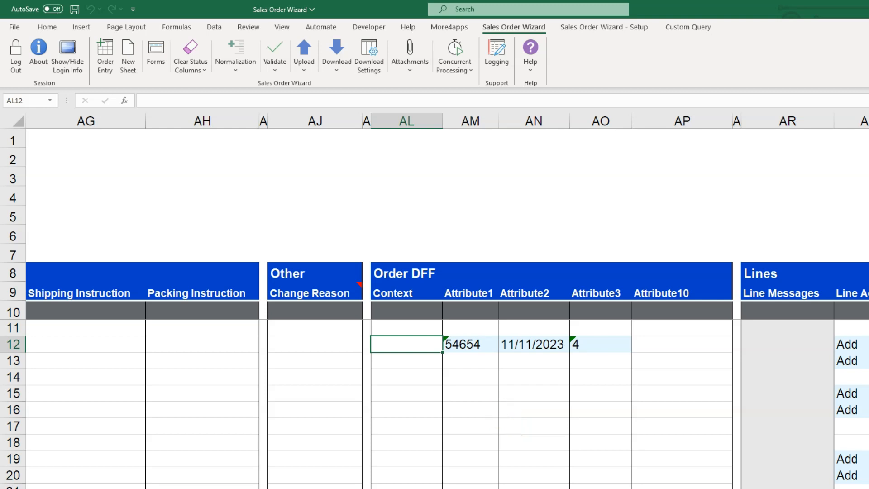
Reopen the Order DFF form for row 12, search all contexts with %, and apply the Other context.
{"action": "double_click", "coordinate": [416, 347]}
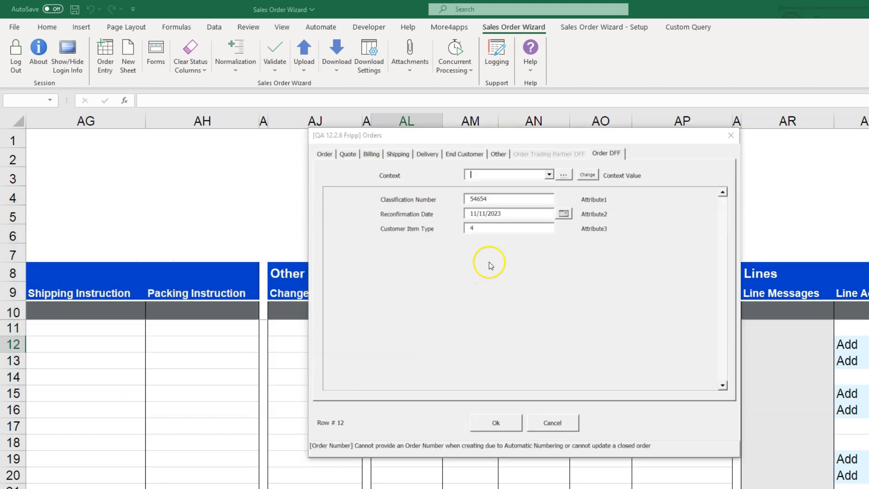
{"action": "type", "text": "%"}
{"action": "left_click", "coordinate": [563, 175]}
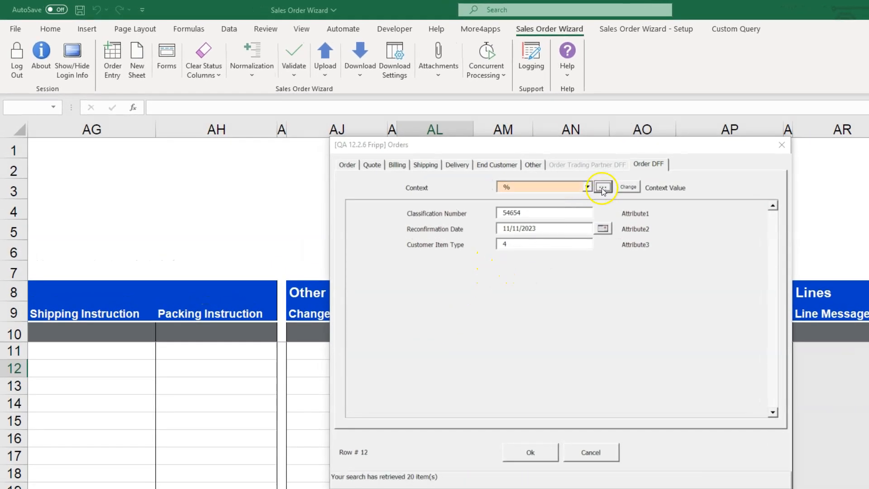
{"action": "left_click", "coordinate": [588, 188]}
{"action": "left_click", "coordinate": [723, 230]}
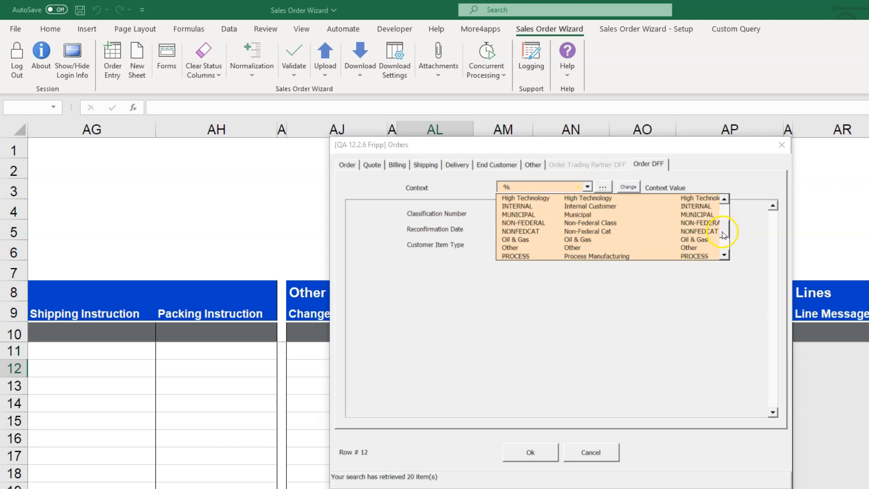
{"action": "left_click", "coordinate": [648, 248]}
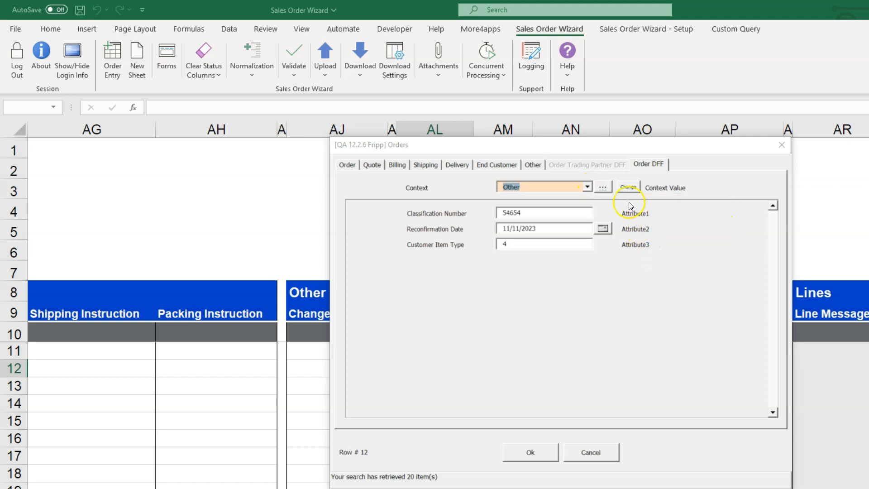
{"action": "left_click", "coordinate": [628, 189]}
Set Allowable Export? to Yes from its list of values and save the form.
{"action": "left_click", "coordinate": [548, 262]}
{"action": "left_click", "coordinate": [587, 260]}
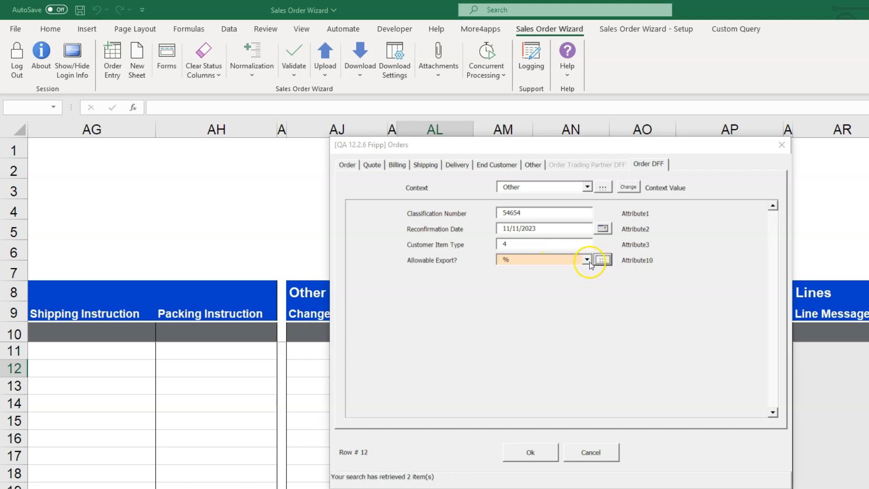
{"action": "left_click", "coordinate": [584, 278]}
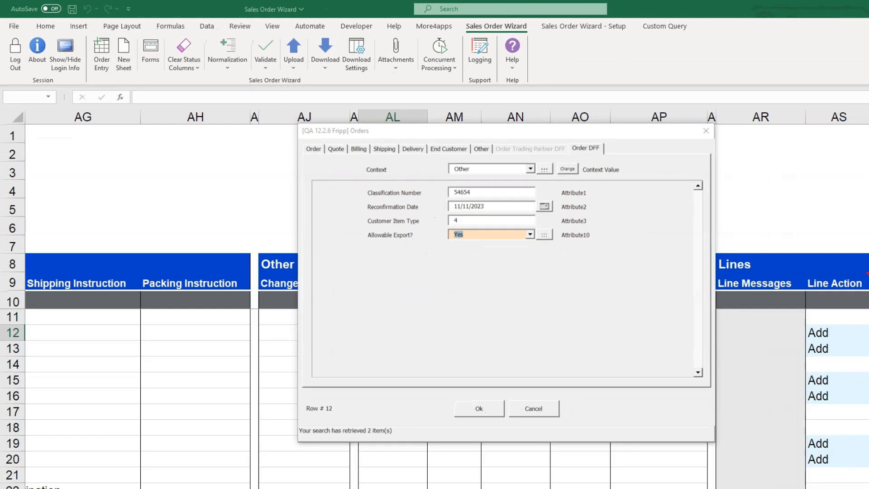
{"action": "left_click", "coordinate": [531, 453]}
Copy the Attribute1 to Attribute3 values of the order in row 13 to the orders in rows 16 and 20.
{"action": "left_click_drag", "start_coordinate": [422, 333], "coordinate": [621, 333]}
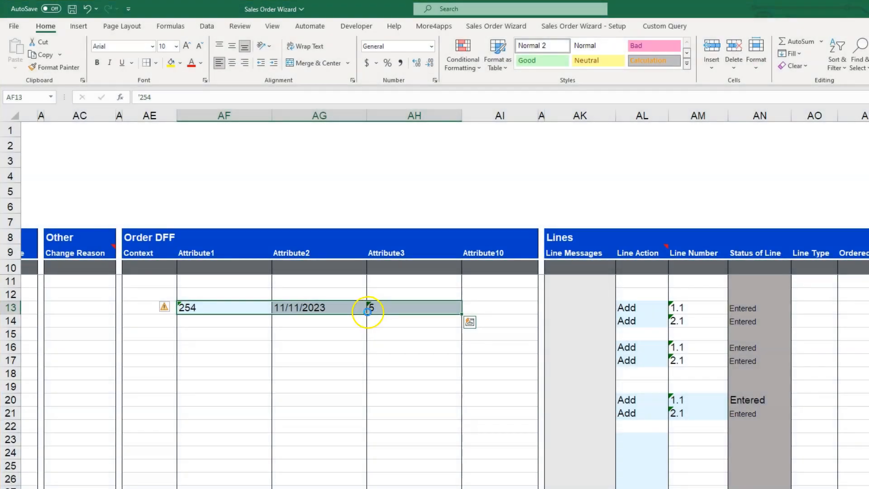
{"action": "key", "text": "ctrl+c"}
{"action": "left_click", "coordinate": [227, 349]}
{"action": "key", "text": "ctrl+v"}
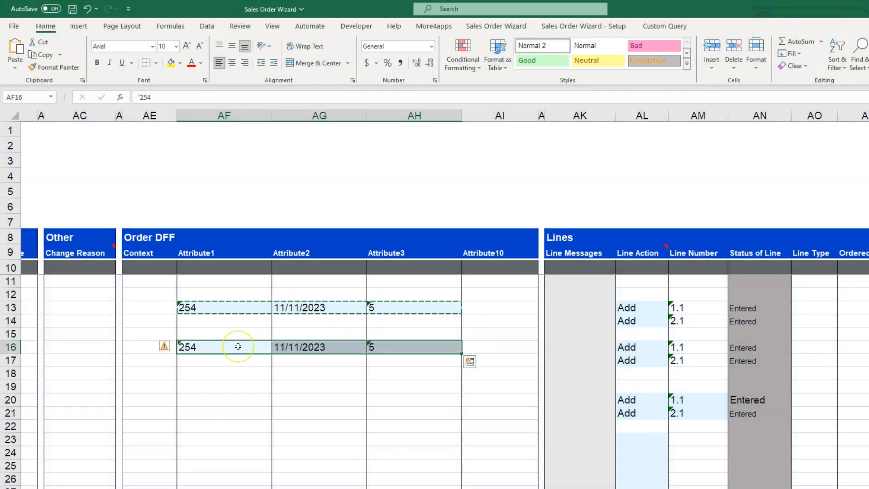
{"action": "left_click", "coordinate": [235, 403]}
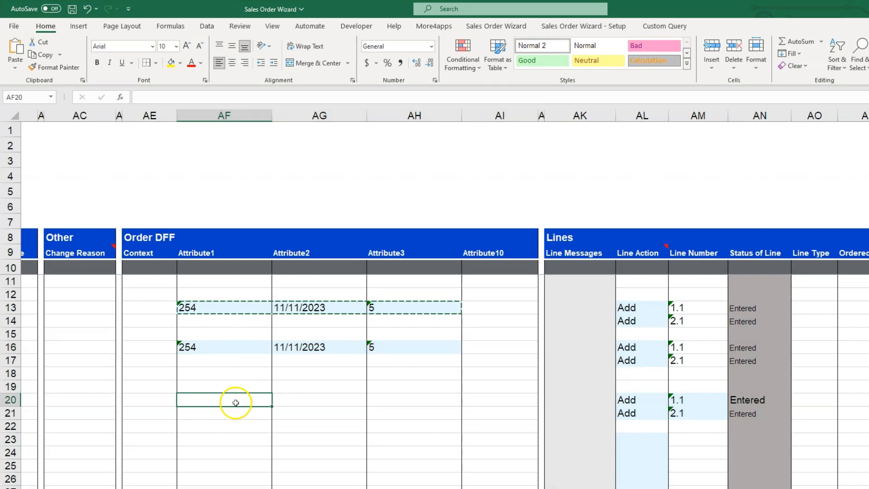
{"action": "key", "text": "ctrl+v"}
Enter Other as the Context and Yes as Attribute10 for the order in row 20.
{"action": "left_click", "coordinate": [140, 401]}
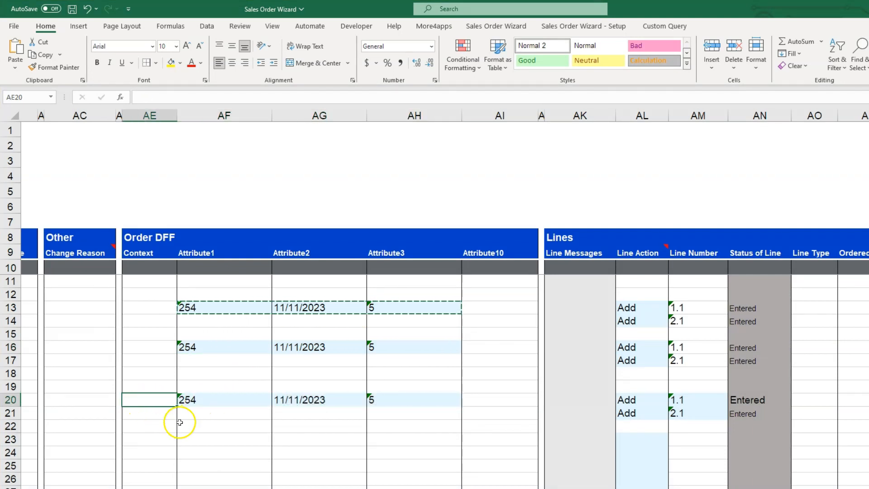
{"action": "type", "text": "Other"}
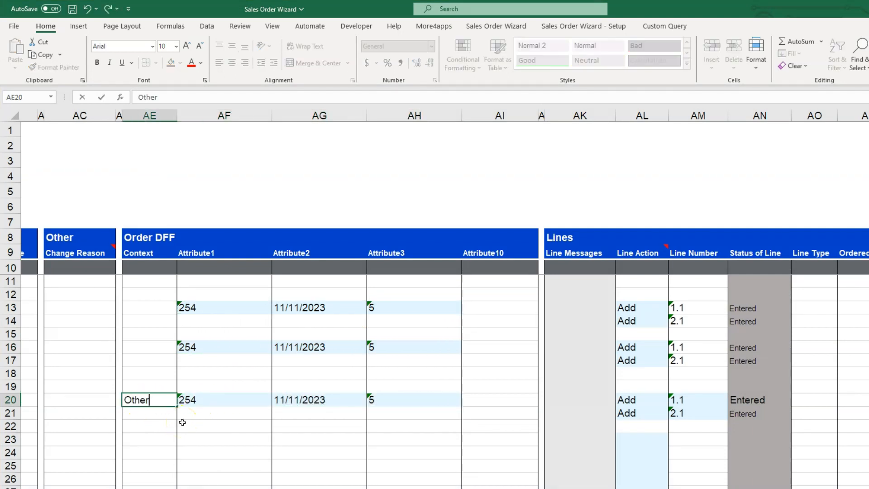
{"action": "left_click", "coordinate": [496, 403]}
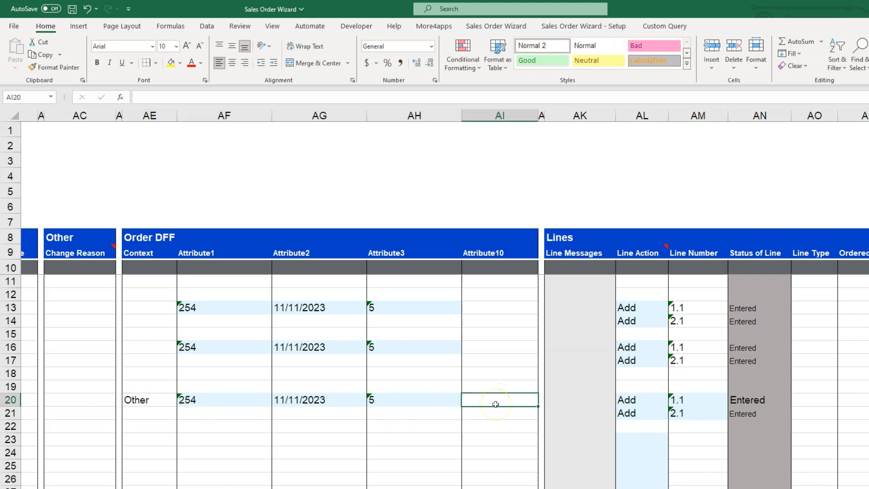
{"action": "type", "text": "Yes"}
{"action": "left_click", "coordinate": [492, 410]}
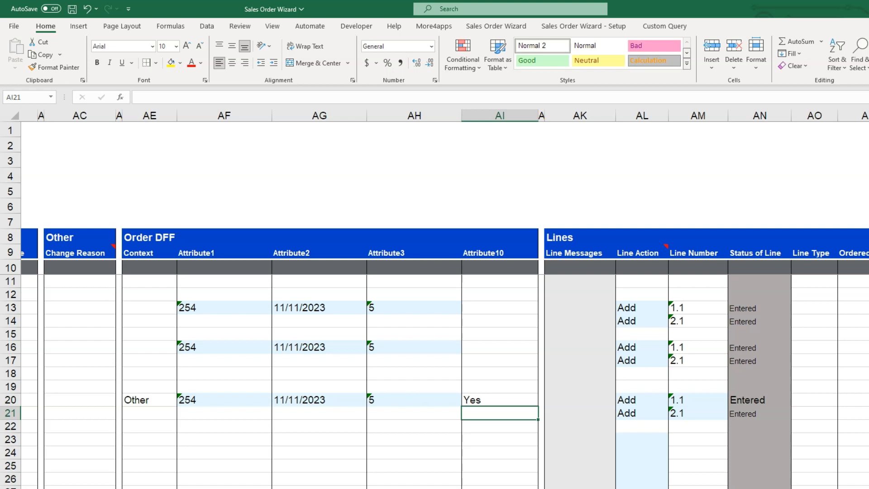
Validate only the selected orders in rows 13 to 21 and check their order and line statuses.
{"action": "left_click_drag", "start_coordinate": [225, 304], "coordinate": [230, 401]}
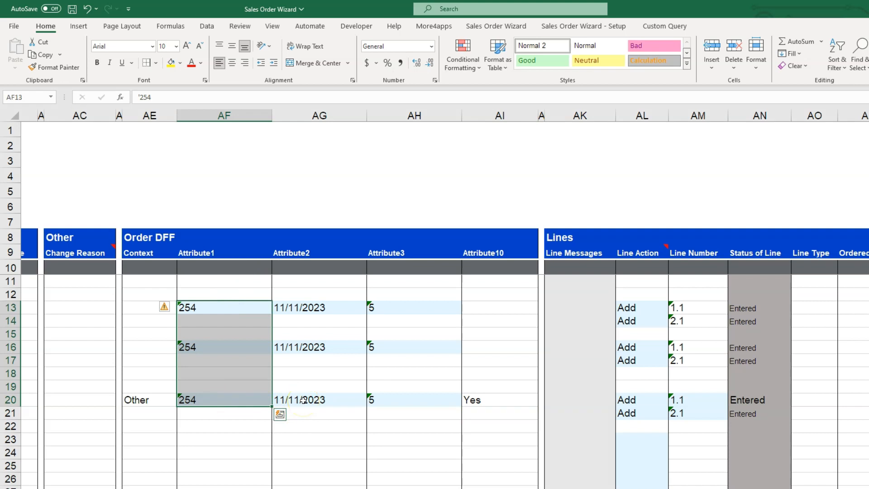
{"action": "left_click", "coordinate": [503, 27]}
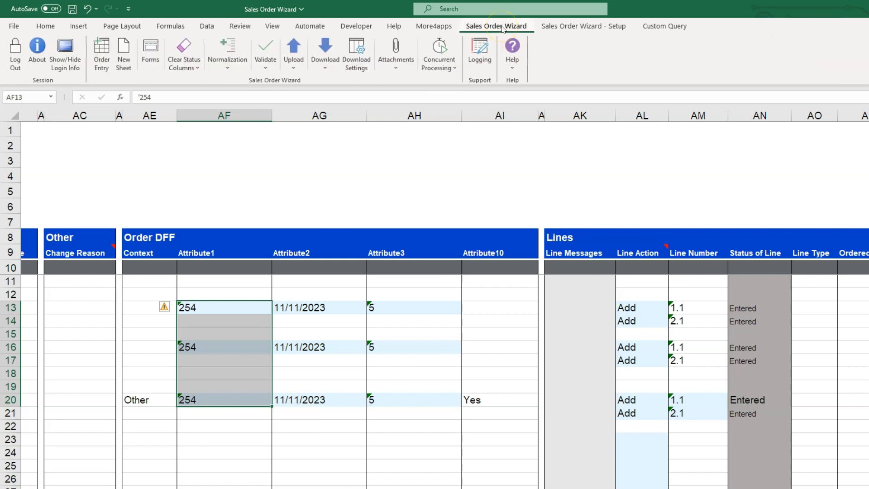
{"action": "left_click", "coordinate": [266, 64]}
{"action": "left_click", "coordinate": [277, 94]}
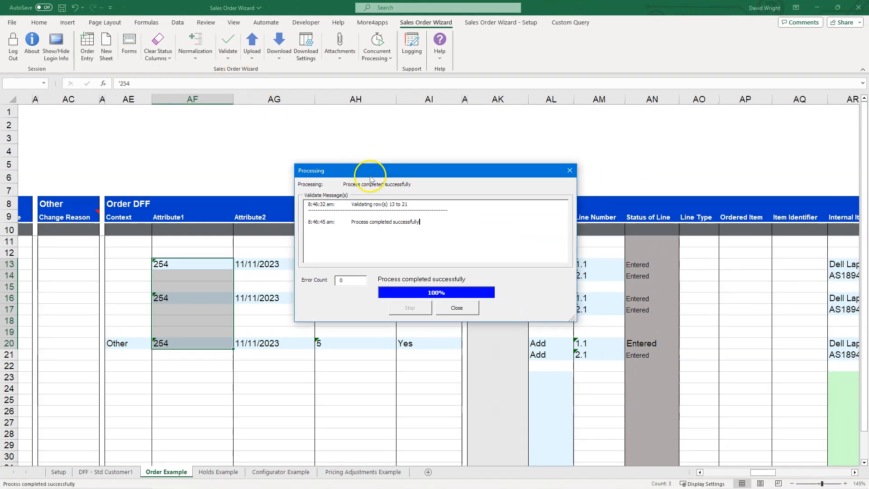
{"action": "left_click", "coordinate": [457, 309]}
{"action": "left_click_drag", "start_coordinate": [763, 473], "coordinate": [716, 472]}
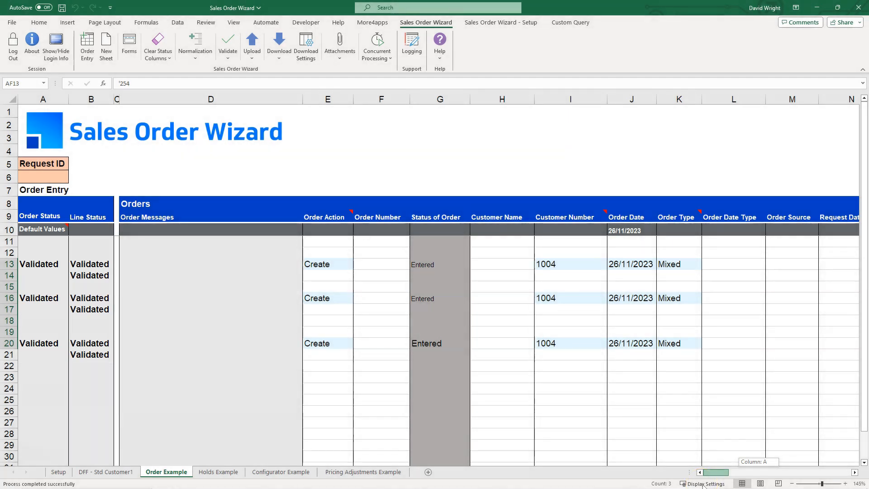
Change the order in row 20 to have Attribute2 13/13/2023 and Attribute10 Maybe.
{"action": "left_click_drag", "start_coordinate": [703, 486], "coordinate": [762, 481]}
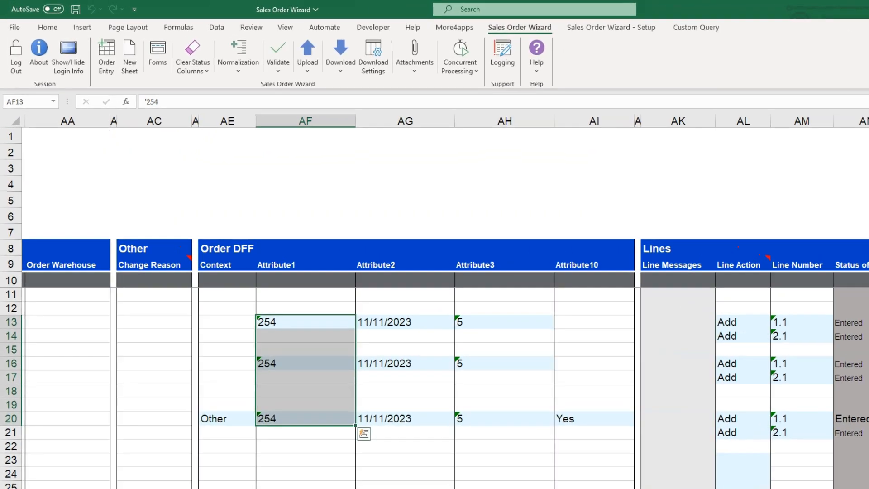
{"action": "left_click", "coordinate": [369, 385]}
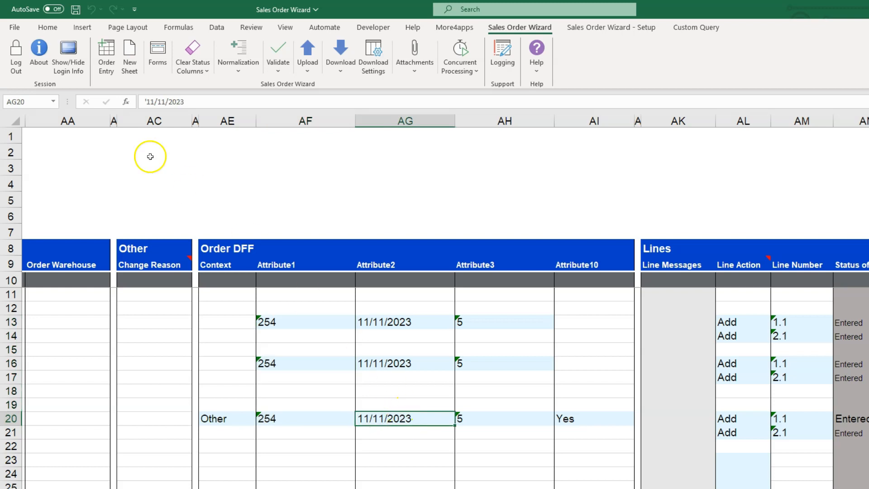
{"action": "left_click_drag", "start_coordinate": [165, 102], "coordinate": [148, 103]}
{"action": "type", "text": "13/13"}
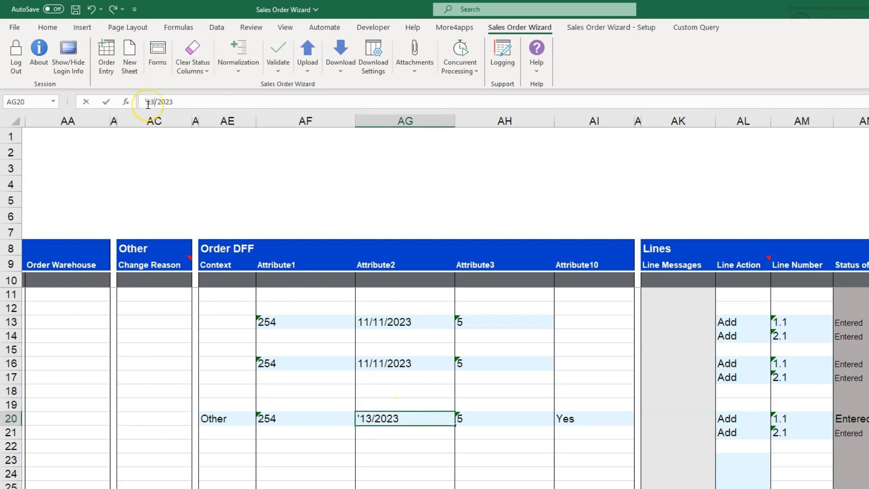
{"action": "left_click", "coordinate": [576, 421]}
{"action": "left_click", "coordinate": [576, 422]}
{"action": "type", "text": "Maybe"}
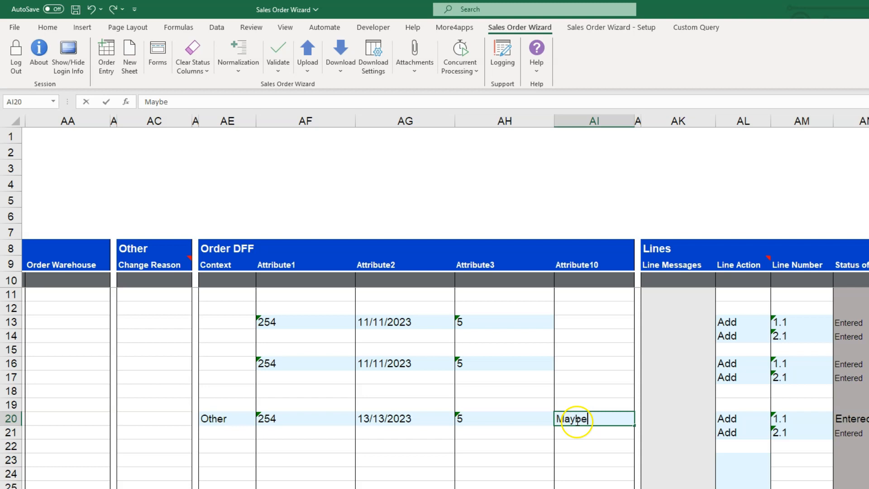
{"action": "left_click", "coordinate": [532, 415]}
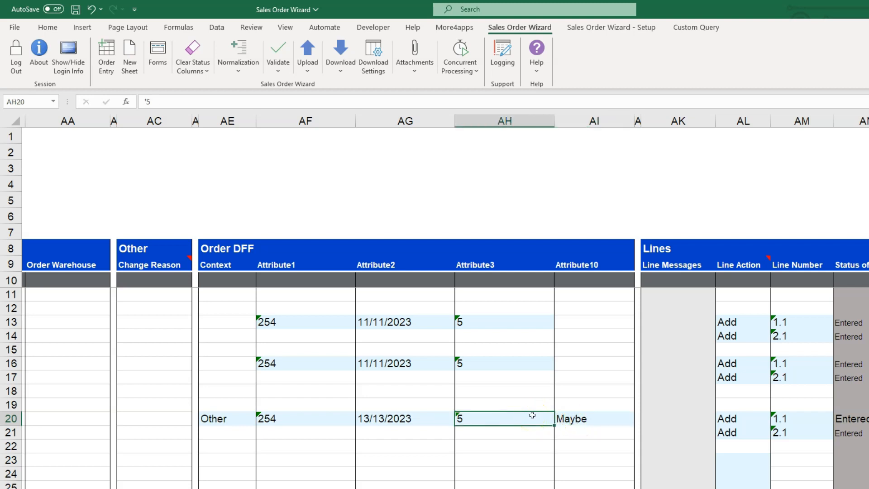
Validate only the order in row 20 to test its changed DFF values.
{"action": "left_click", "coordinate": [281, 71]}
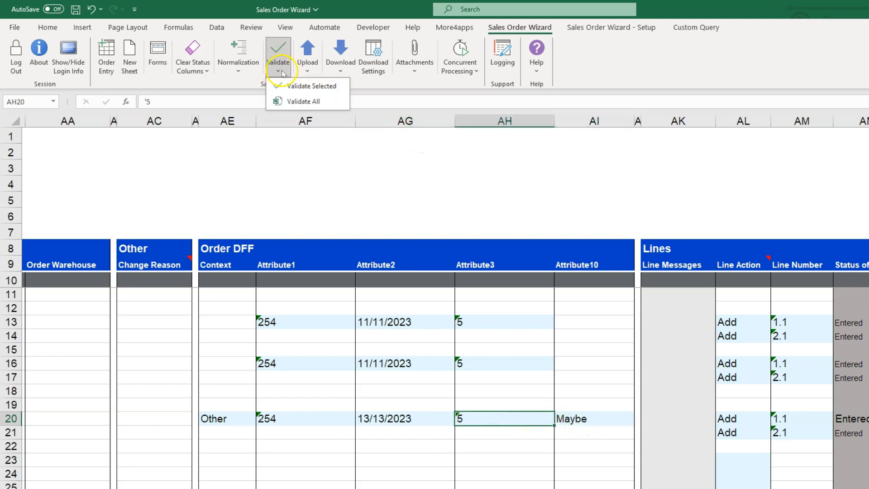
{"action": "left_click", "coordinate": [294, 85]}
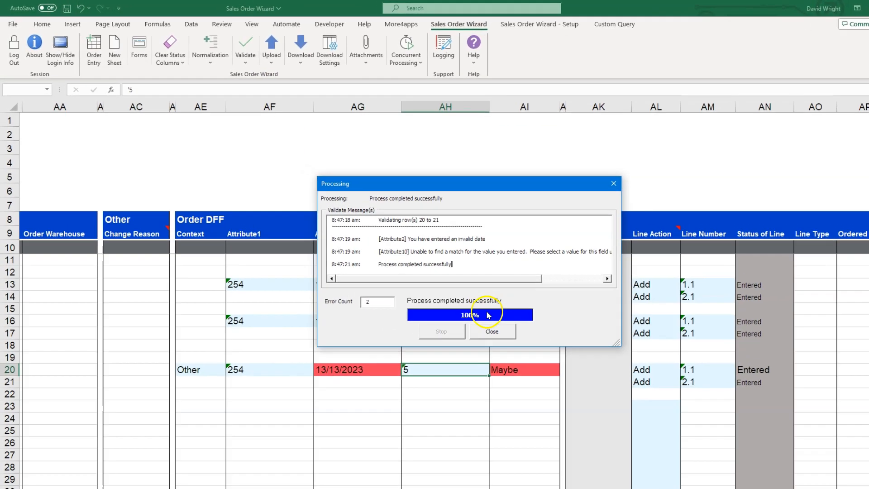
{"action": "left_click", "coordinate": [457, 308]}
Set row 20's Attribute10 to Yes and replace its Attribute2 with the 11/11/2023 date copied from row 16.
{"action": "left_click", "coordinate": [578, 424]}
{"action": "type", "text": "Yes"}
{"action": "left_click", "coordinate": [413, 371]}
{"action": "key", "text": "ctrl+c"}
{"action": "left_click", "coordinate": [413, 427]}
{"action": "key", "text": "ctrl+v"}
{"action": "left_click", "coordinate": [432, 443]}
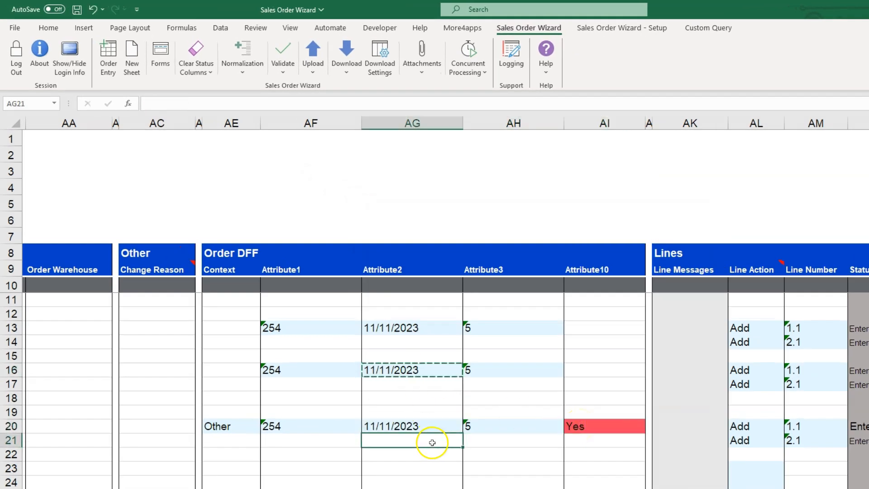
Upload all the orders on the sheet and check their statuses and order numbers.
{"action": "left_click", "coordinate": [319, 67]}
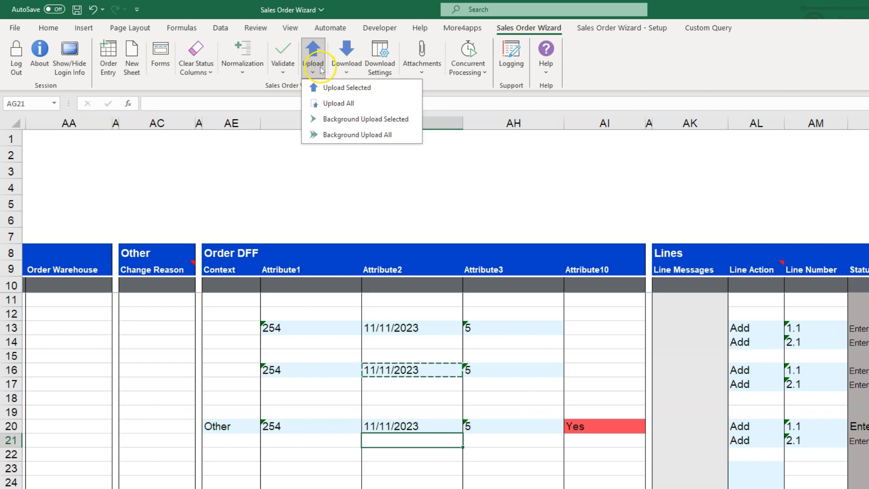
{"action": "left_click", "coordinate": [330, 102]}
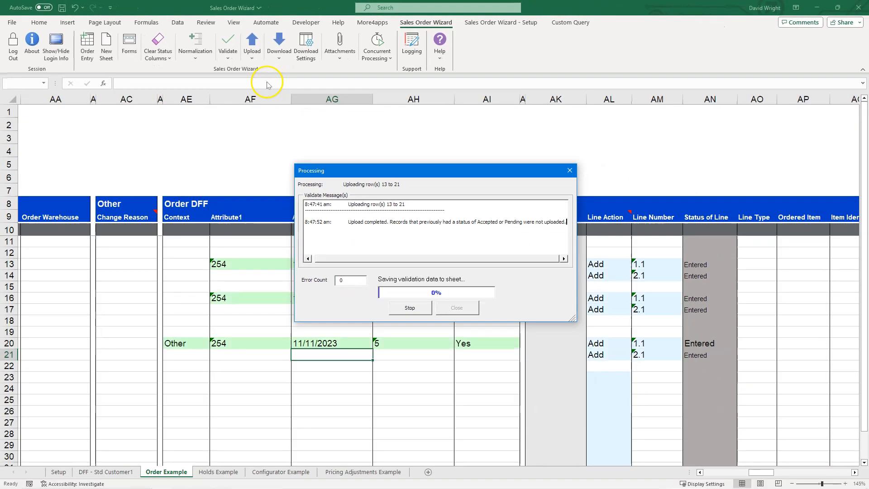
{"action": "left_click", "coordinate": [456, 308]}
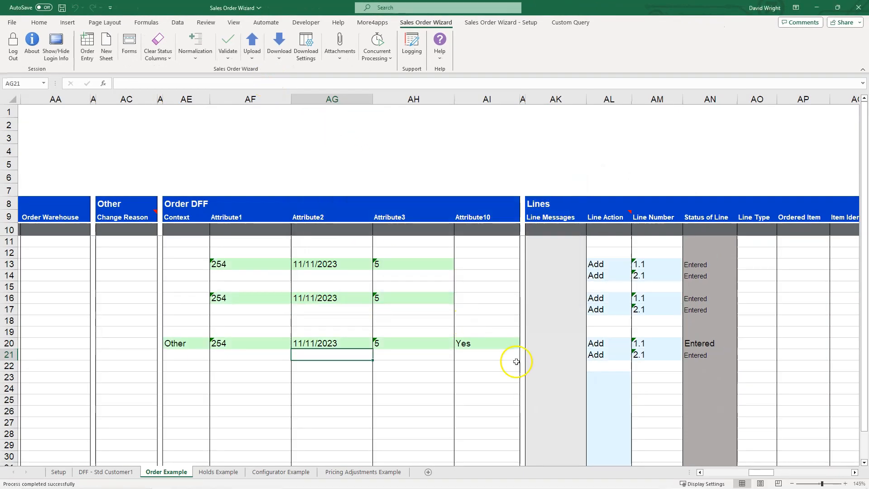
{"action": "left_click_drag", "start_coordinate": [755, 475], "coordinate": [710, 472]}
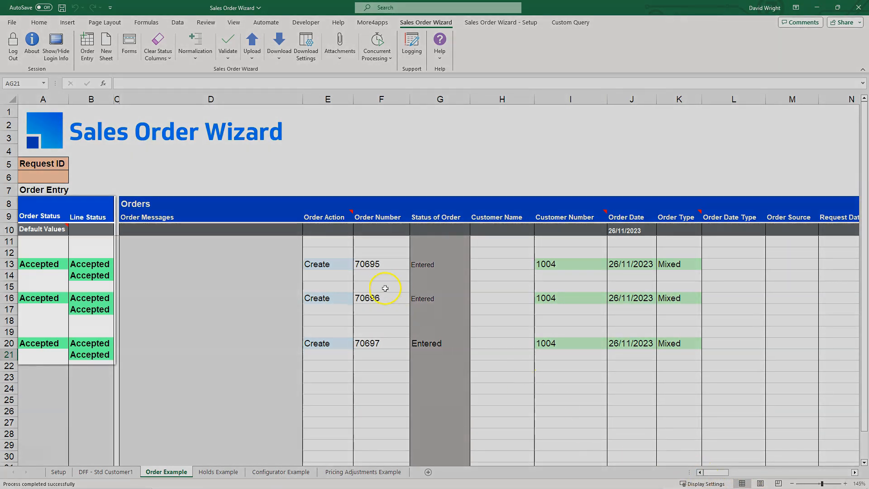
Copy the created order numbers from rows 13 to 20 into the Order Number column starting at row 23.
{"action": "left_click_drag", "start_coordinate": [373, 267], "coordinate": [381, 345]}
{"action": "key", "text": "ctrl+c"}
{"action": "left_click", "coordinate": [379, 376]}
{"action": "key", "text": "ctrl+v"}
Download the orders for the numbers listed from row 23 via the sheet and check their downloaded DFF values.
{"action": "left_click", "coordinate": [278, 45]}
{"action": "left_click", "coordinate": [292, 84]}
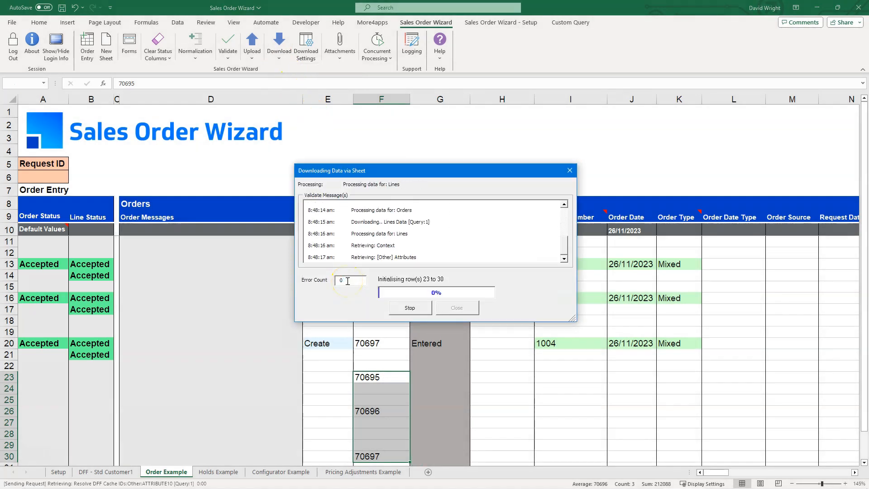
{"action": "left_click", "coordinate": [432, 283]}
{"action": "left_click_drag", "start_coordinate": [711, 472], "coordinate": [754, 477]}
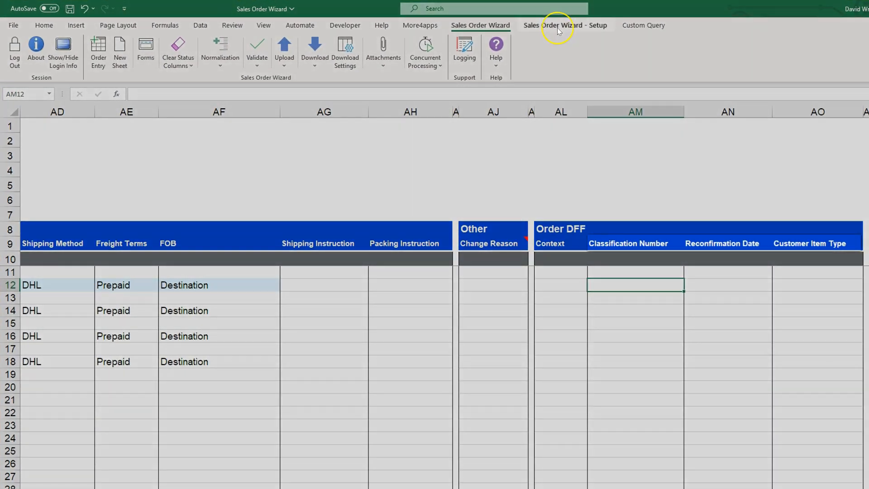
Open the DFF - Std Customer template in Manage Templates with the Modify action.
{"action": "left_click", "coordinate": [541, 28]}
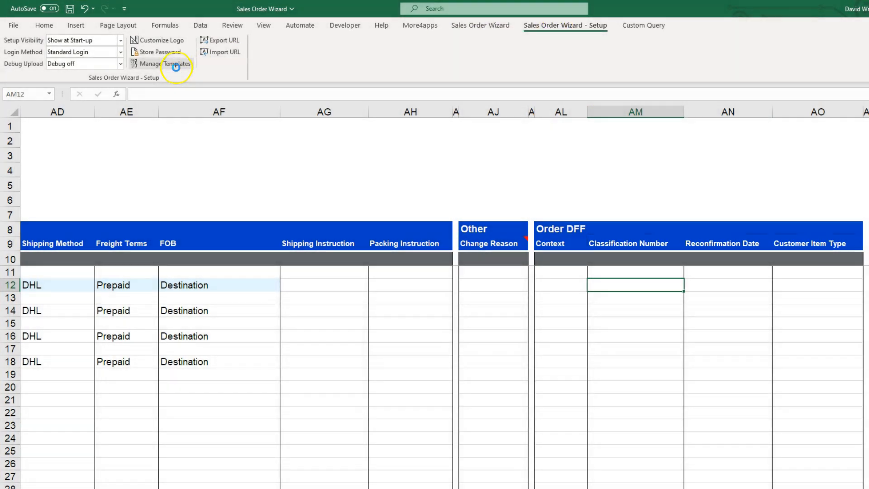
{"action": "left_click", "coordinate": [176, 64]}
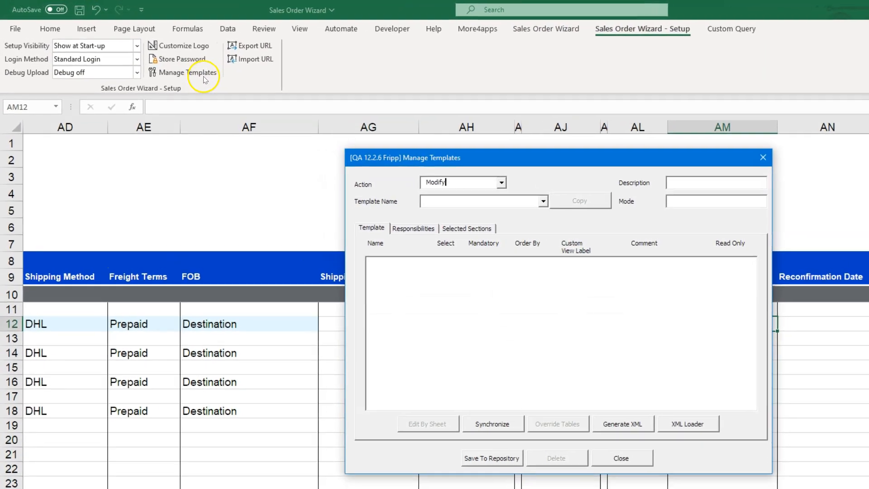
{"action": "left_click", "coordinate": [504, 184]}
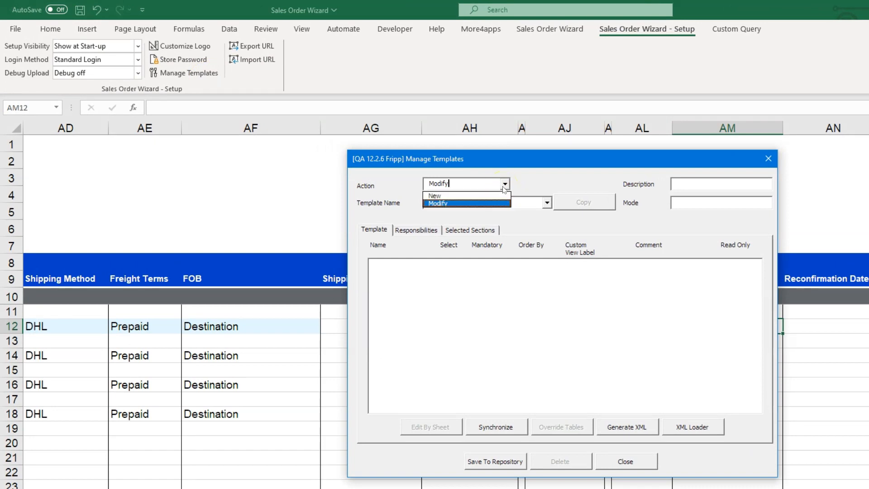
{"action": "left_click", "coordinate": [504, 187]}
{"action": "left_click", "coordinate": [547, 203]}
{"action": "scroll", "coordinate": [513, 245], "scroll_direction": "down", "scroll_amount": 2}
{"action": "left_click", "coordinate": [514, 252]}
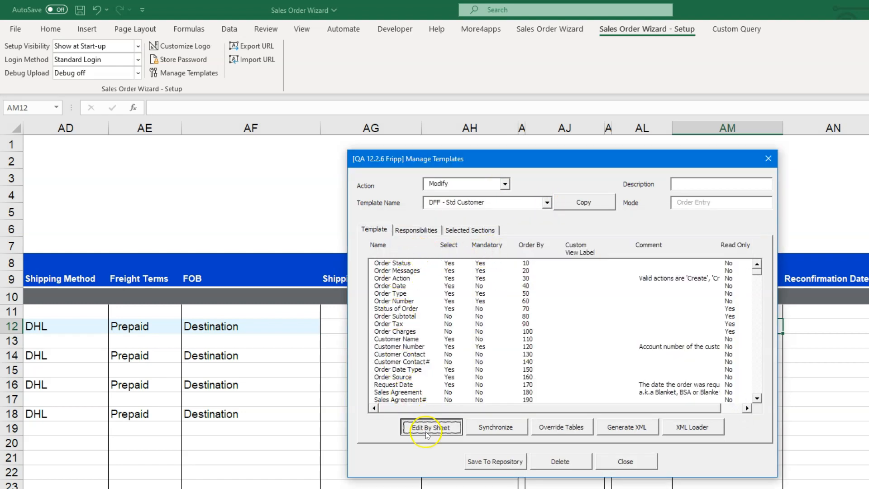
Edit the DFF - Std Customer template by sheet, reviewing the custom view labels of its Attribute fields, and load the sheet back.
{"action": "left_click", "coordinate": [426, 432]}
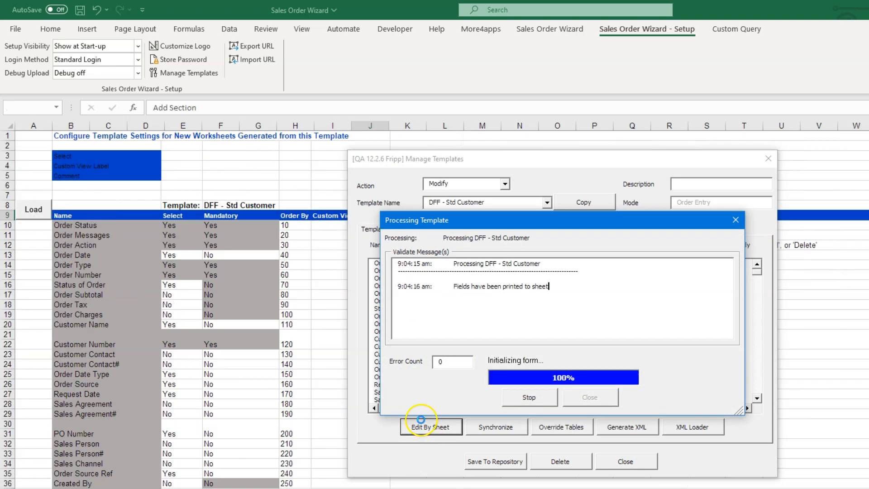
{"action": "scroll", "coordinate": [305, 462], "scroll_direction": "down", "scroll_amount": 17}
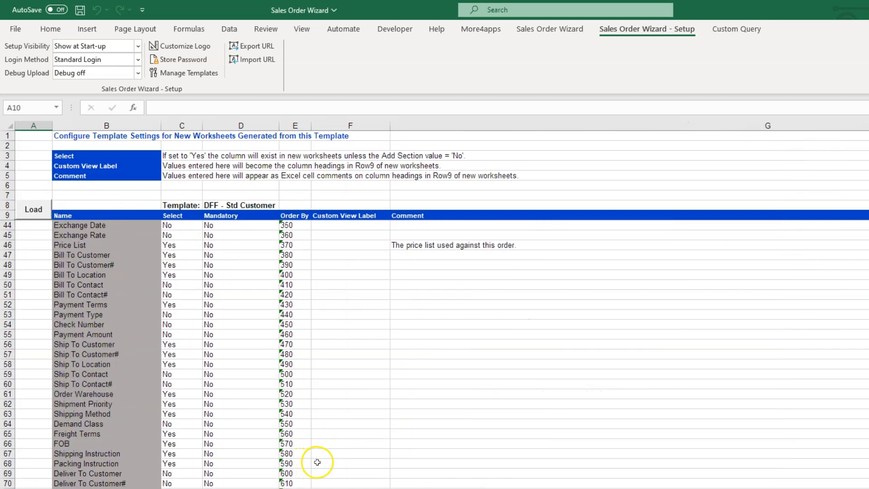
{"action": "scroll", "coordinate": [318, 462], "scroll_direction": "down", "scroll_amount": 1}
{"action": "left_click", "coordinate": [398, 475]}
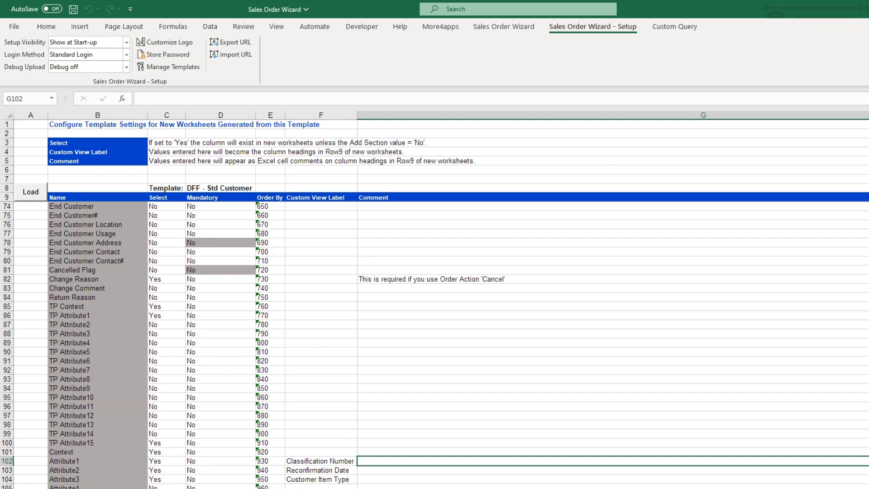
{"action": "left_click", "coordinate": [29, 198]}
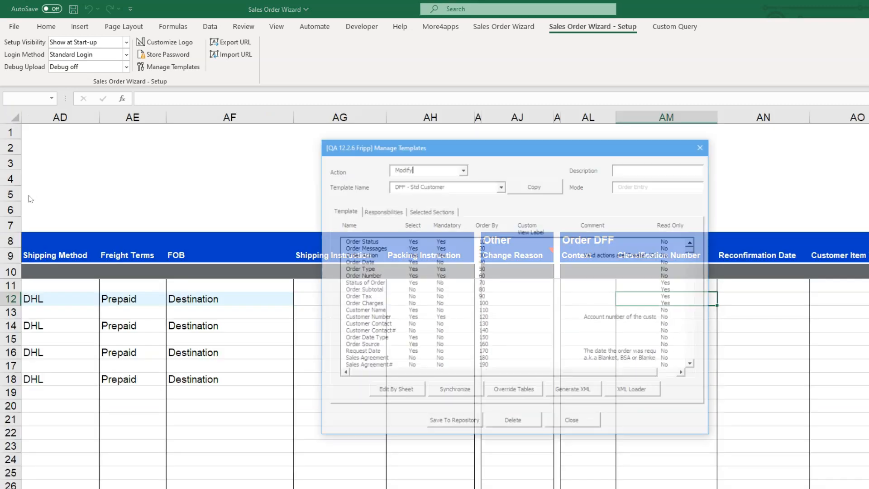
Review the Attribute fields and custom view labels of the DFF - Other Customer template, and leave template management.
{"action": "left_click", "coordinate": [501, 187]}
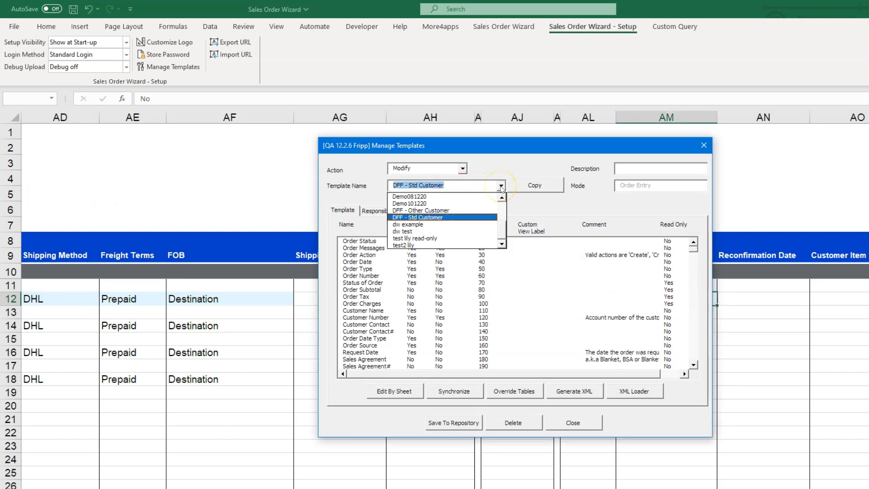
{"action": "left_click", "coordinate": [467, 210]}
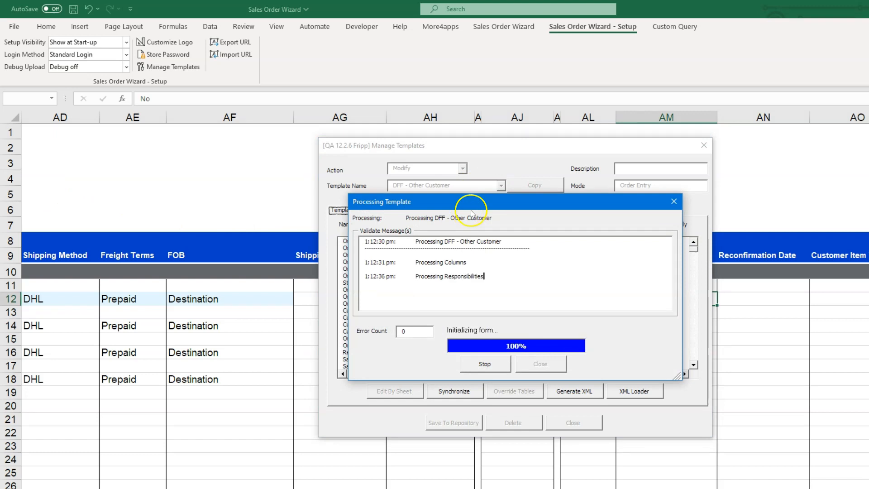
{"action": "left_click_drag", "start_coordinate": [691, 250], "coordinate": [690, 276]}
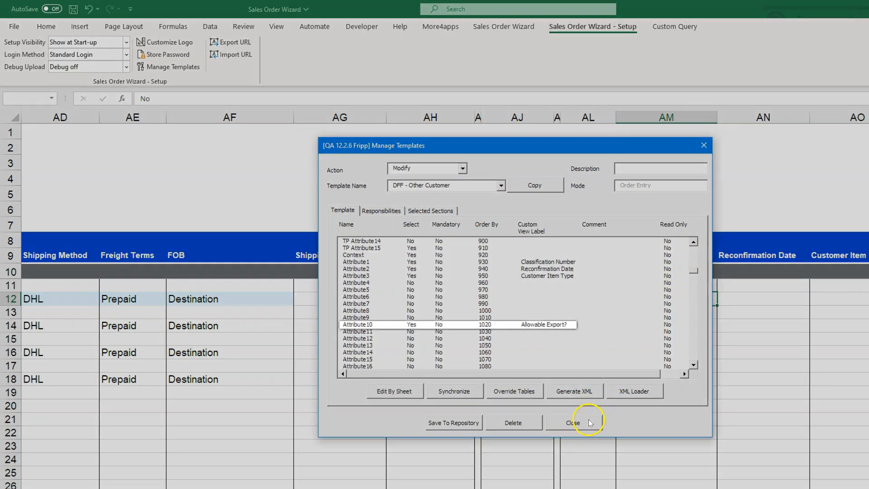
{"action": "left_click", "coordinate": [585, 421]}
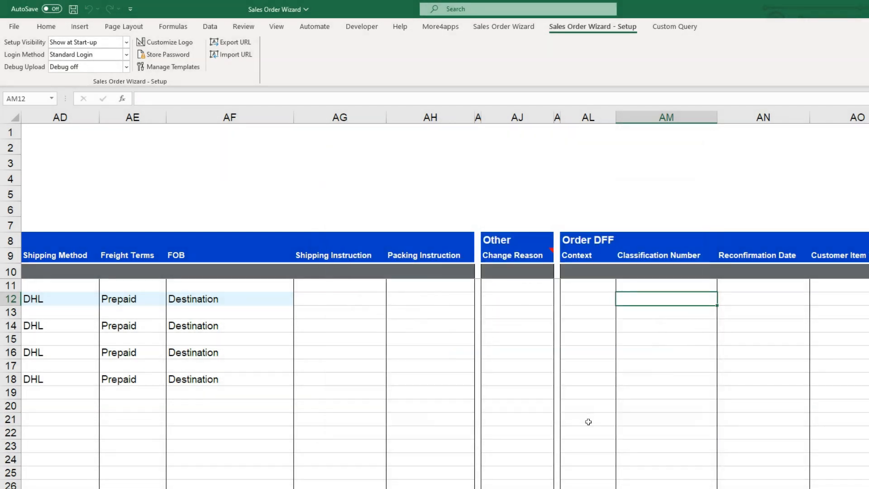
Create a new Order Entry sheet from the DFF - Other Customer template and check its Order DFF column headings.
{"action": "left_click", "coordinate": [503, 27]}
{"action": "left_click", "coordinate": [103, 55]}
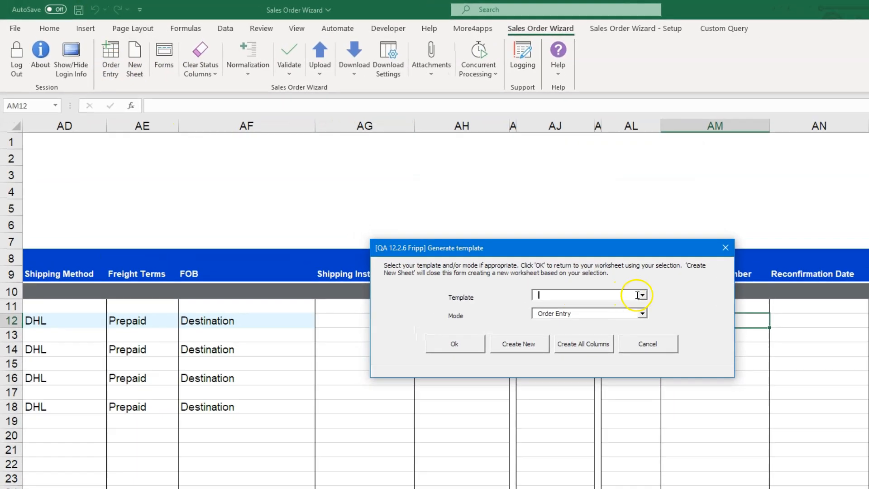
{"action": "left_click", "coordinate": [642, 295]}
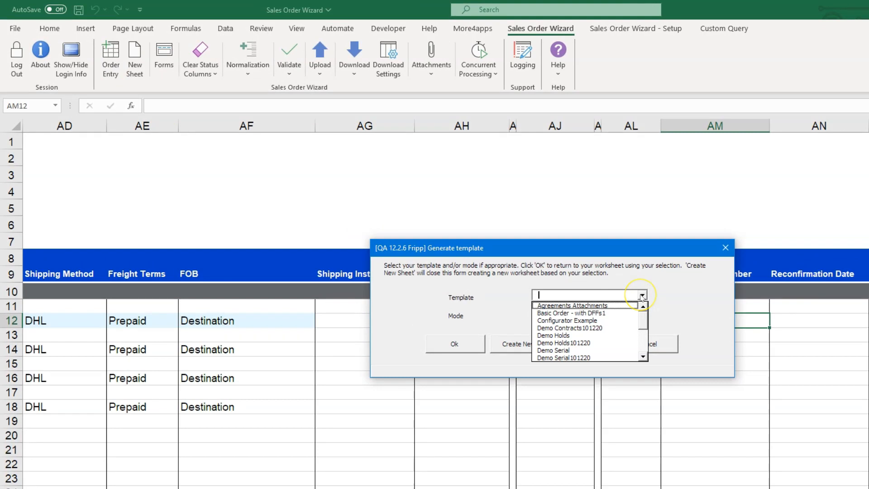
{"action": "scroll", "coordinate": [588, 330], "scroll_direction": "down", "scroll_amount": 2}
{"action": "left_click", "coordinate": [589, 335]}
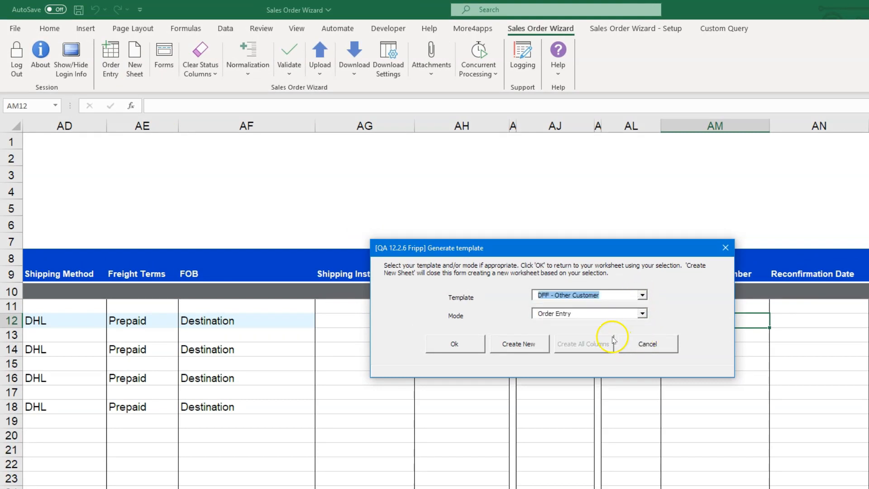
{"action": "left_click", "coordinate": [520, 344]}
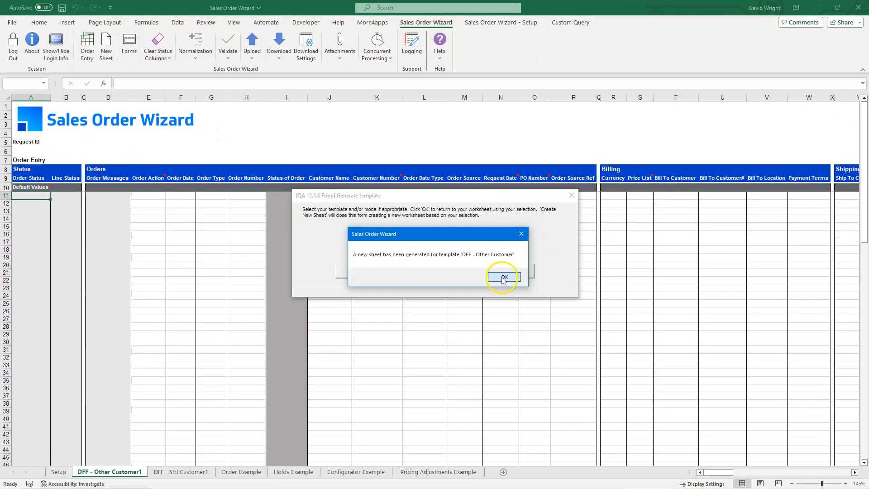
{"action": "left_click", "coordinate": [635, 347]}
{"action": "left_click_drag", "start_coordinate": [719, 472], "coordinate": [754, 472]}
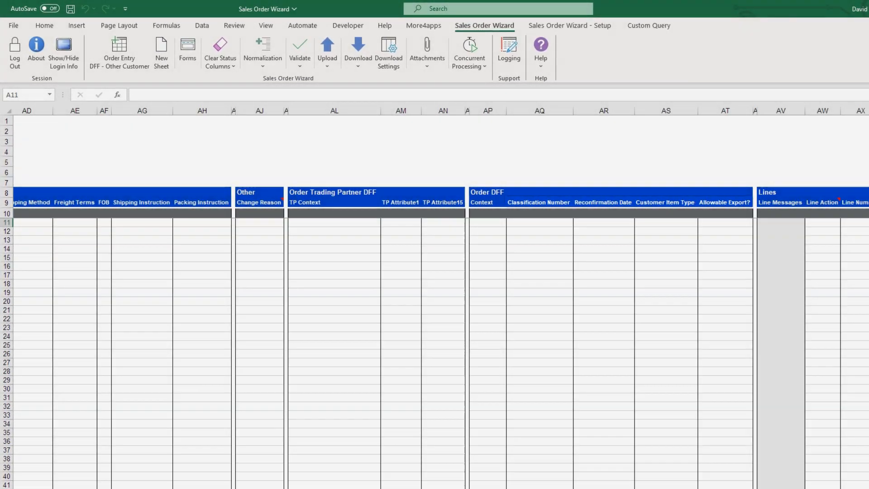